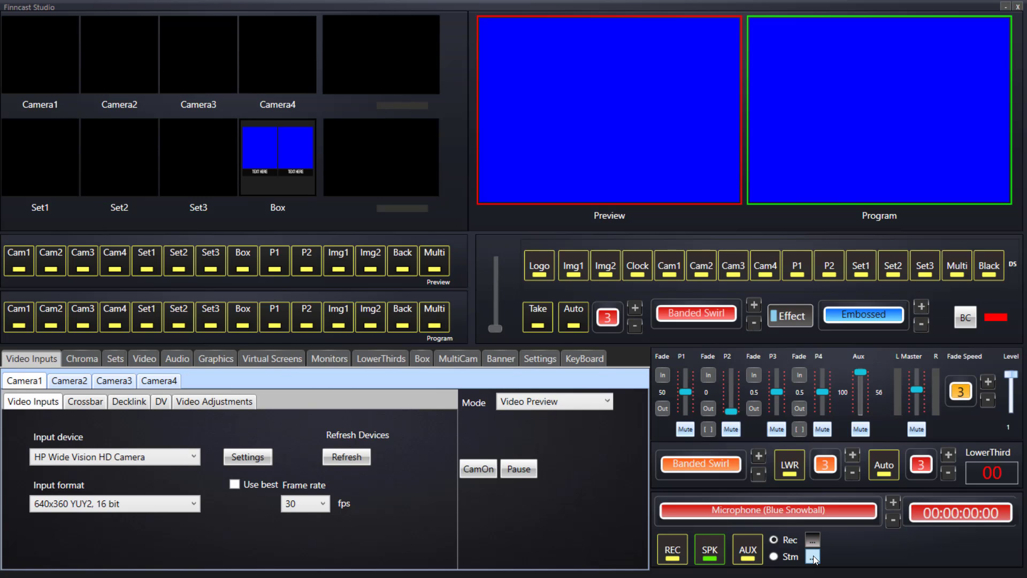
# Set the stream site to Facebook and keep the video bit rate at 4000 in Stream Settings.
pyautogui.click(814, 555)
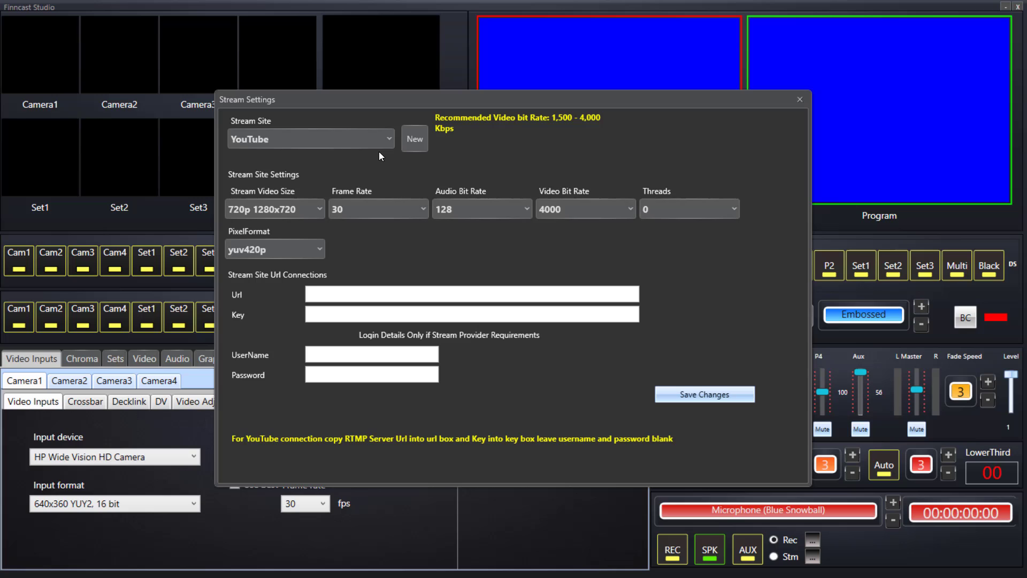
pyautogui.click(378, 139)
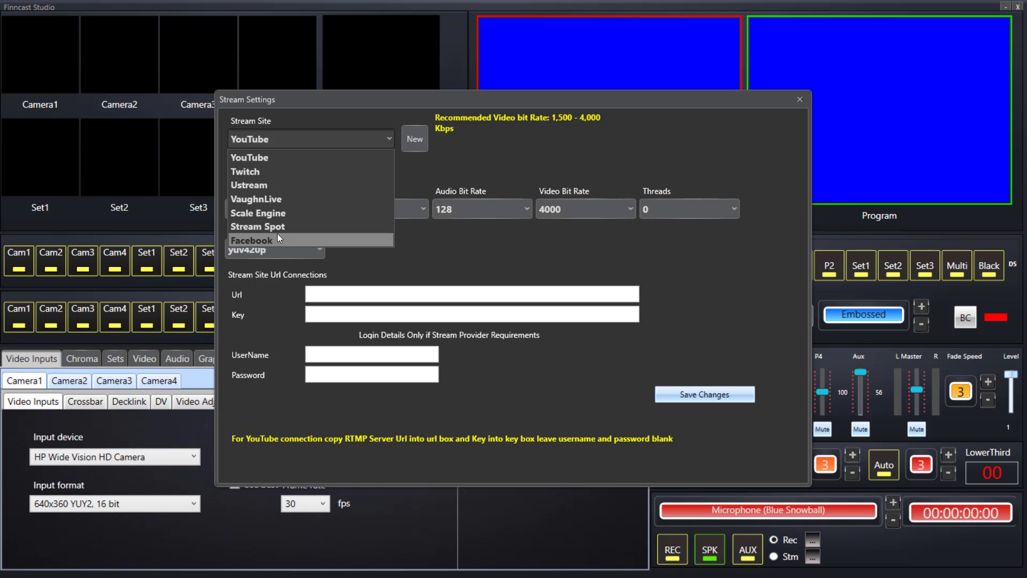
pyautogui.click(277, 237)
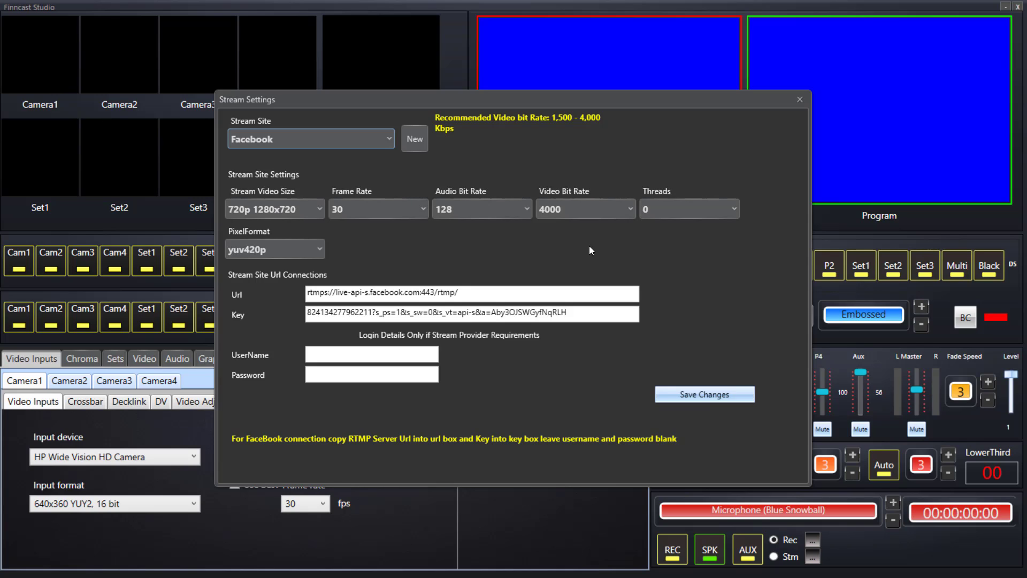
pyautogui.click(612, 210)
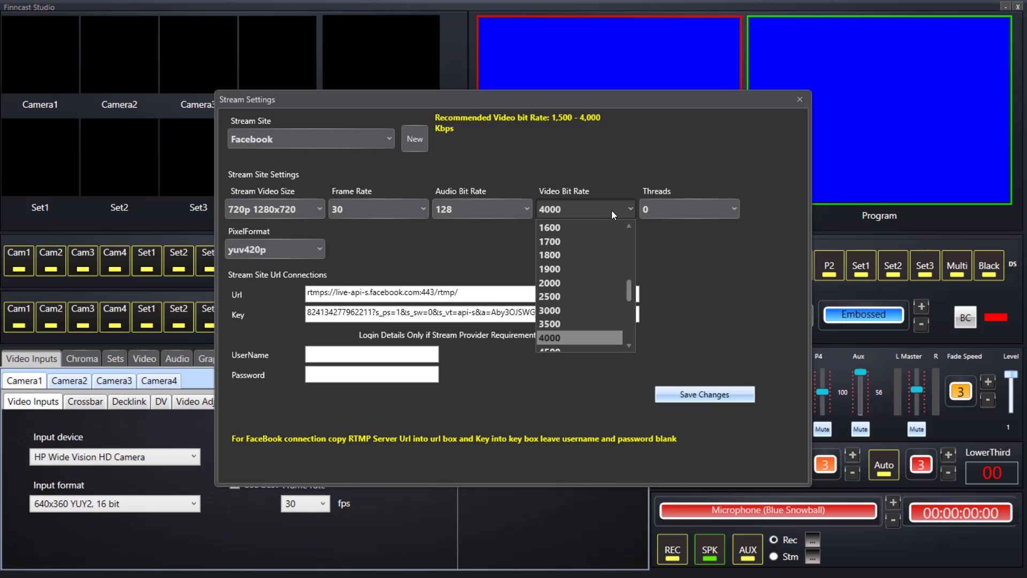
pyautogui.click(694, 265)
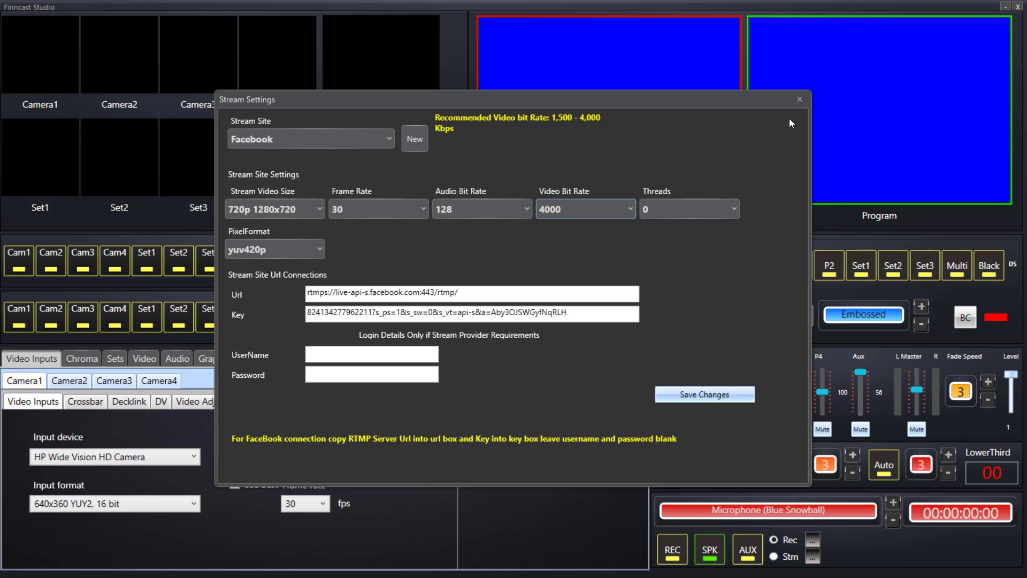
pyautogui.click(800, 100)
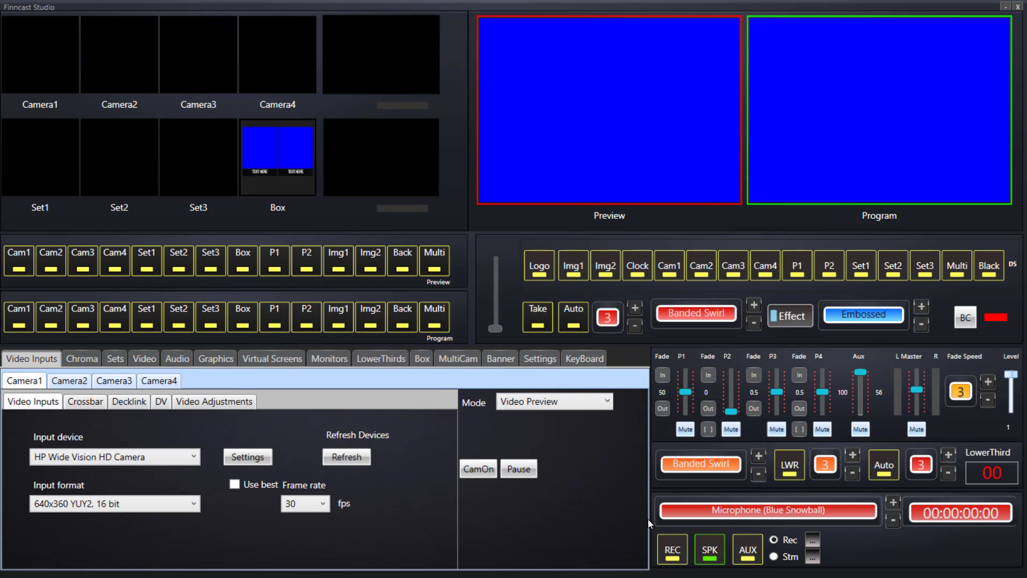
# Switch the output mode from REC to STM and minimise Finncast Studio.
pyautogui.click(774, 556)
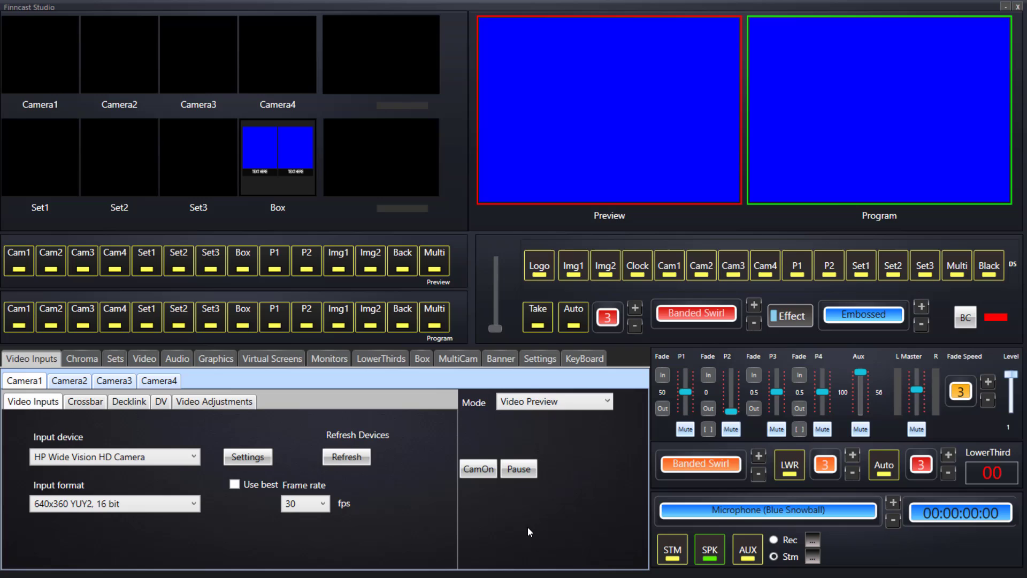
pyautogui.click(1005, 8)
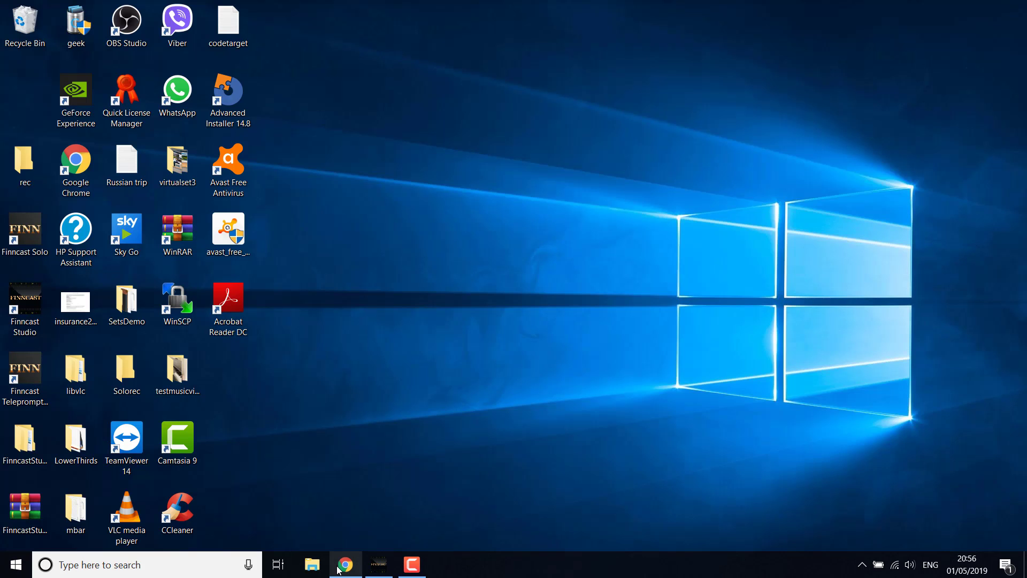
# Search Google in Chrome for 'facebook livestream create'.
pyautogui.click(346, 565)
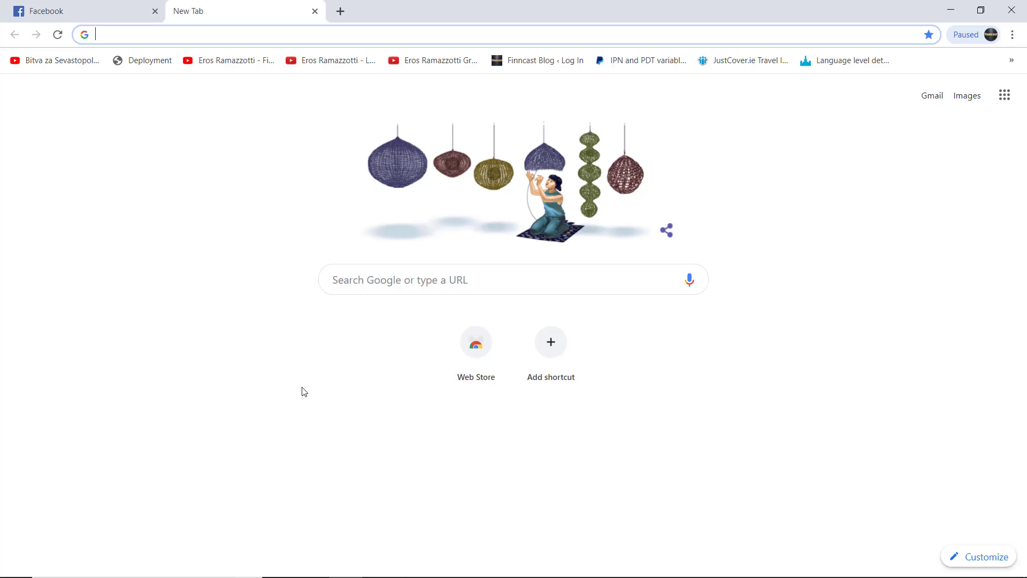
pyautogui.click(419, 286)
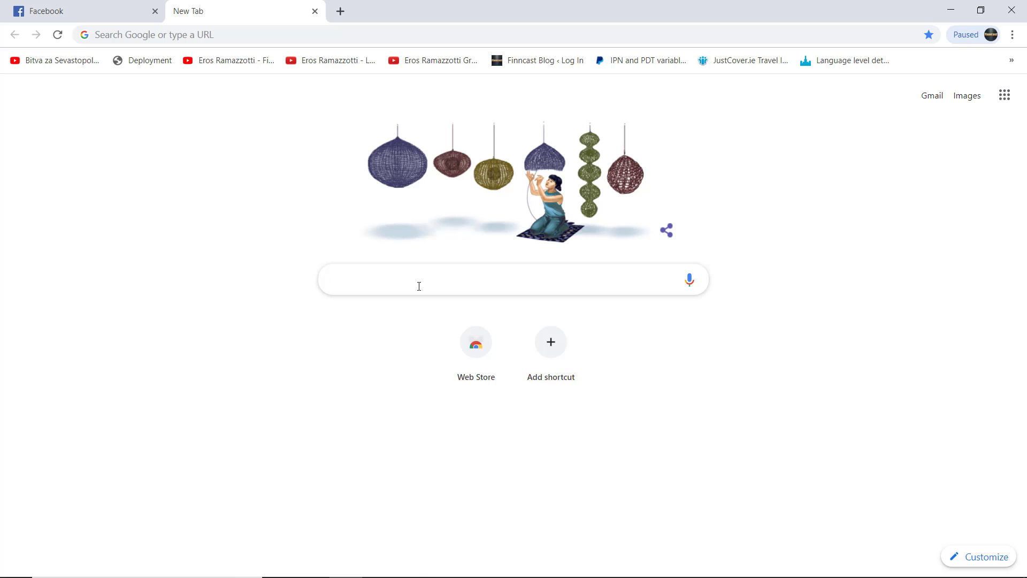
pyautogui.write('c')
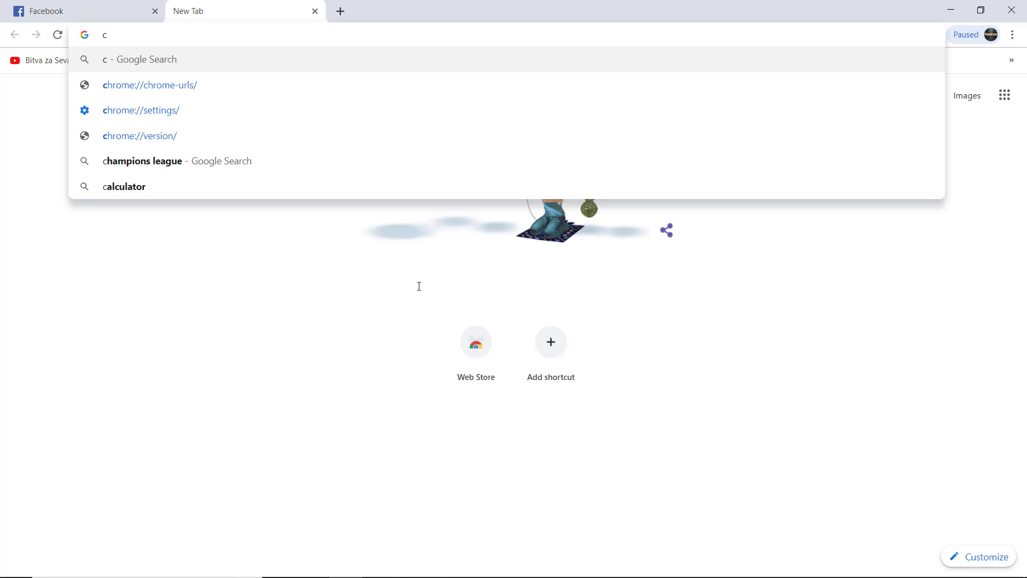
pyautogui.press('BackSpace')
pyautogui.write('faceb')
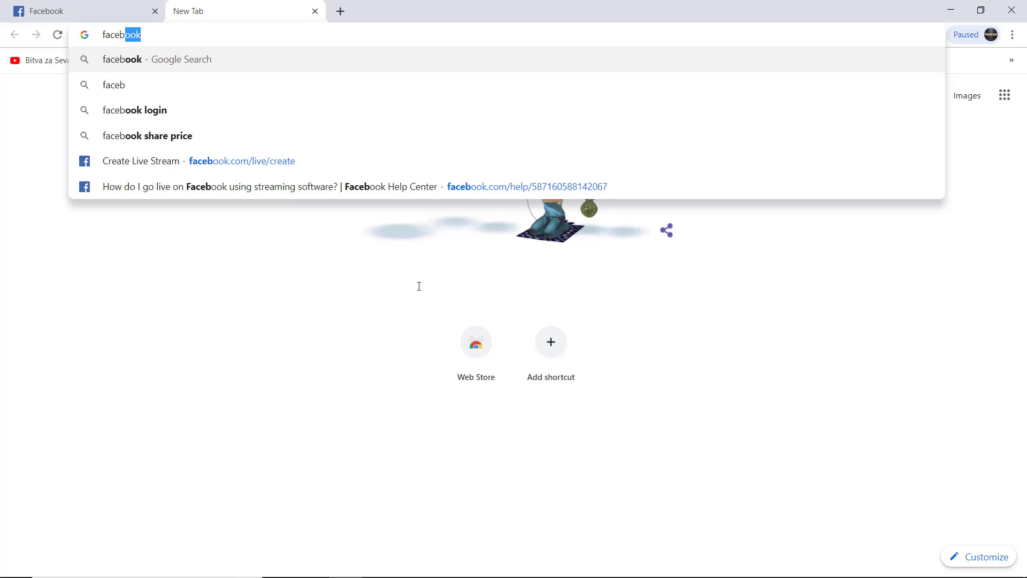
pyautogui.write('ook')
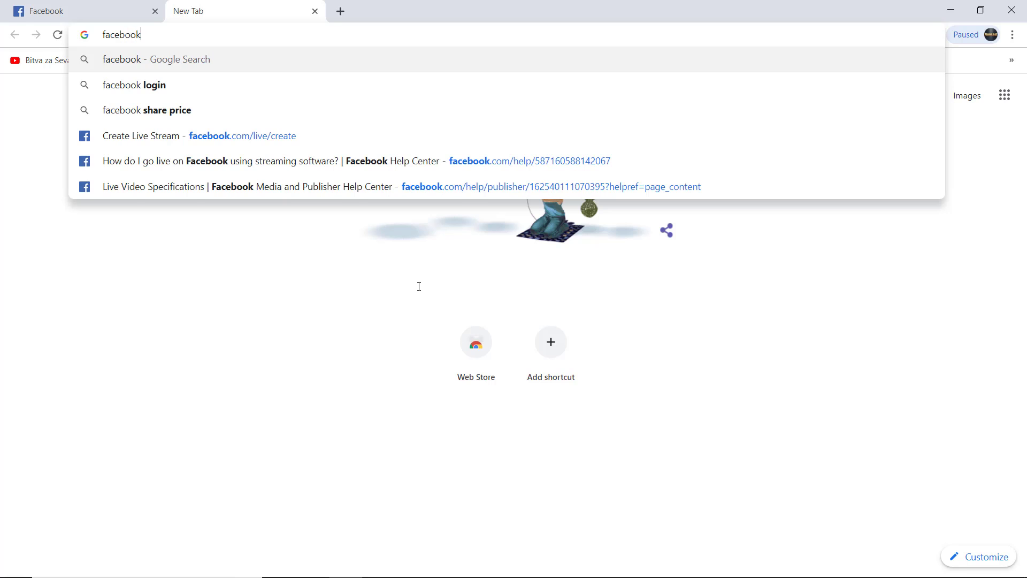
pyautogui.write(' live')
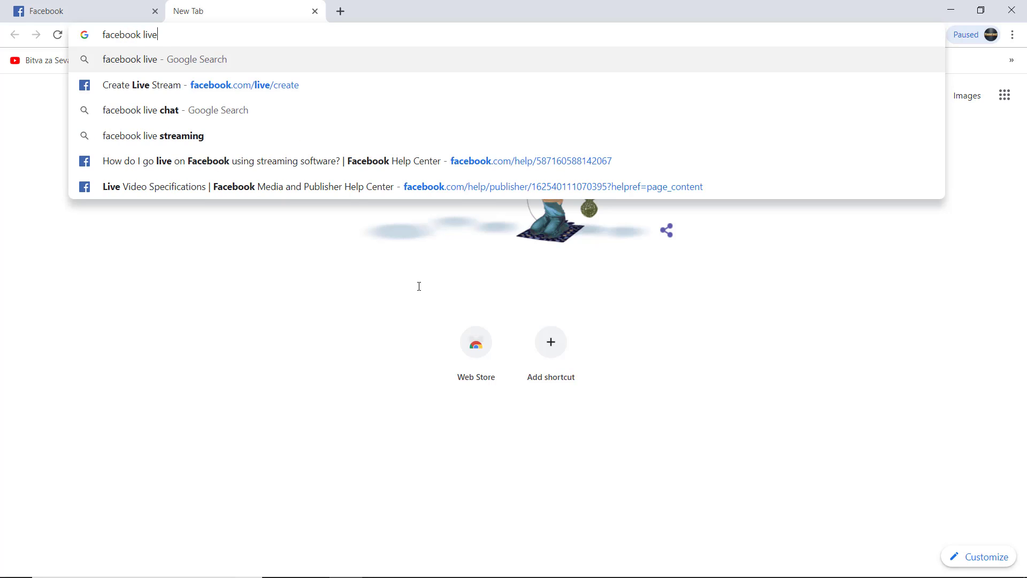
pyautogui.write('stream')
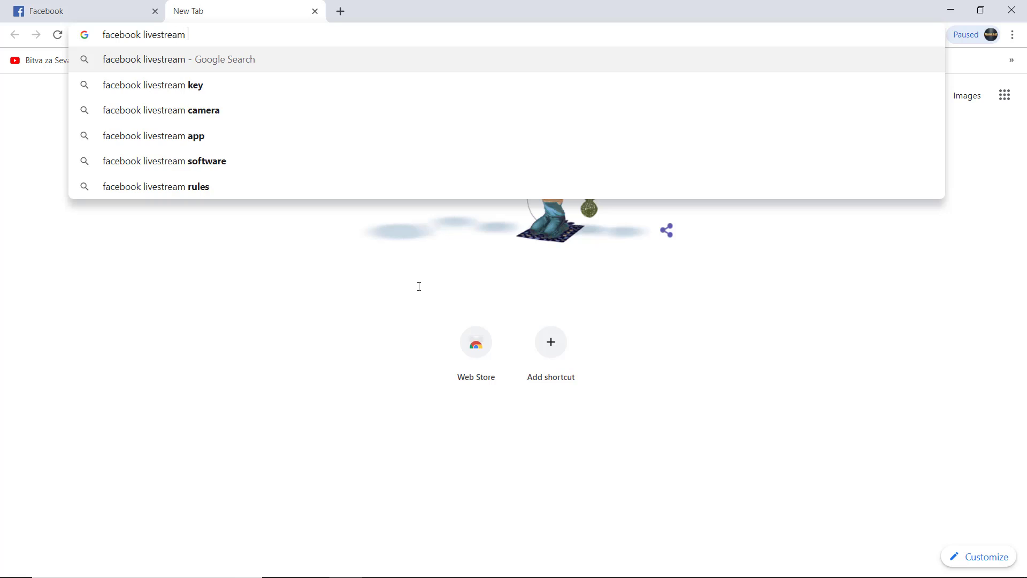
pyautogui.write(' create')
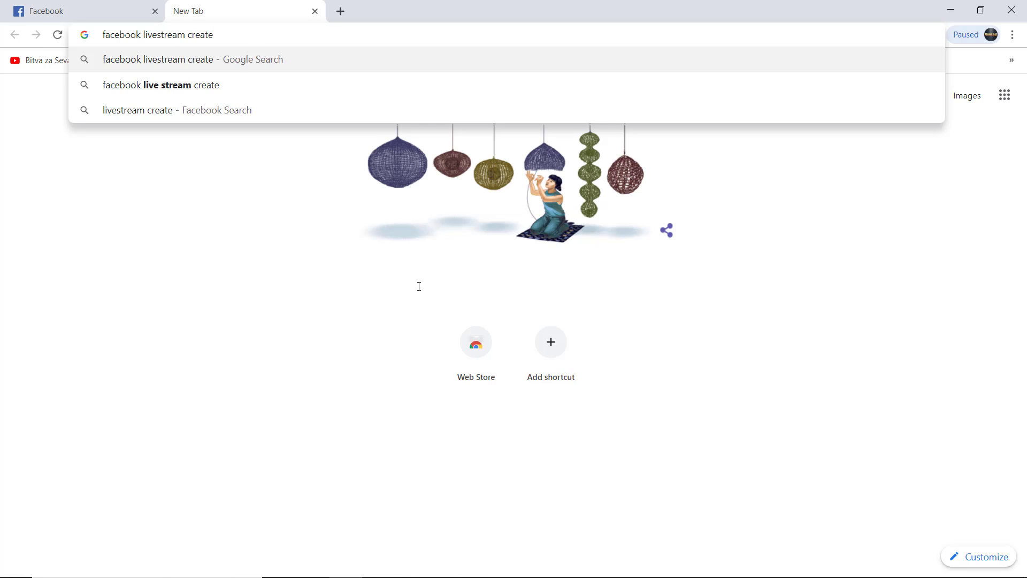
pyautogui.press('Return')
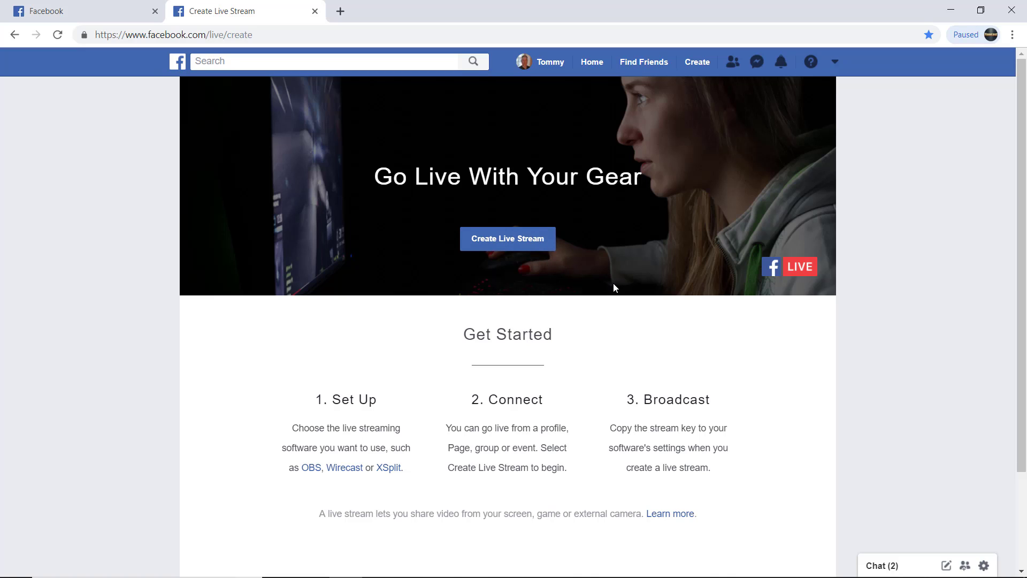
# Start a new Facebook live stream to reveal the server URL and stream key.
pyautogui.click(540, 245)
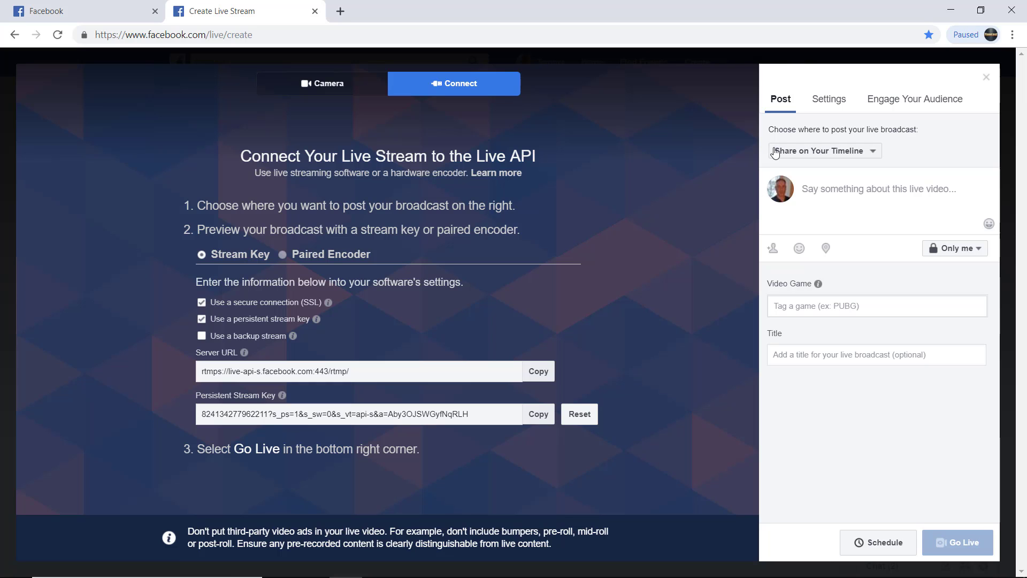
pyautogui.click(830, 104)
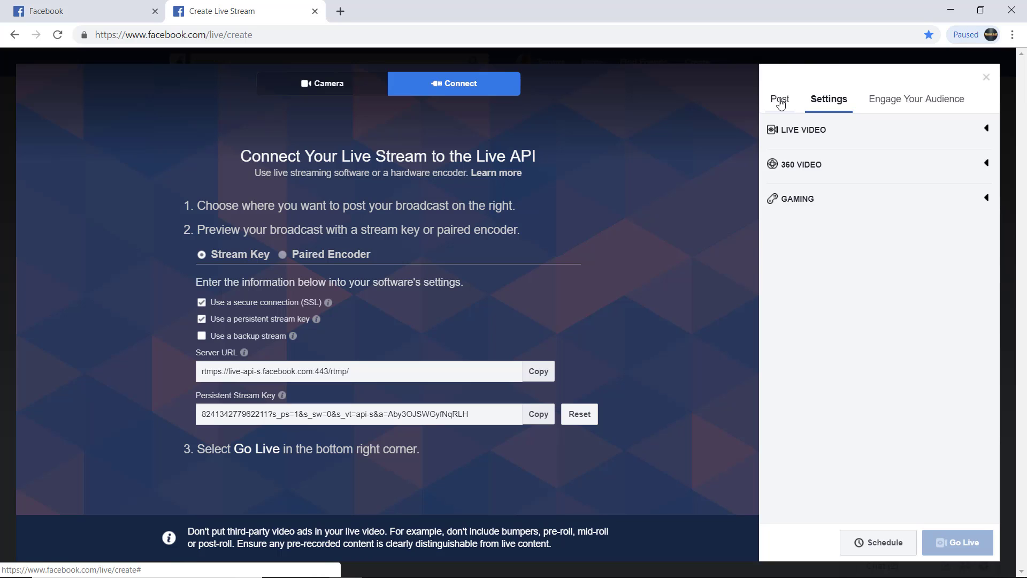
pyautogui.click(781, 103)
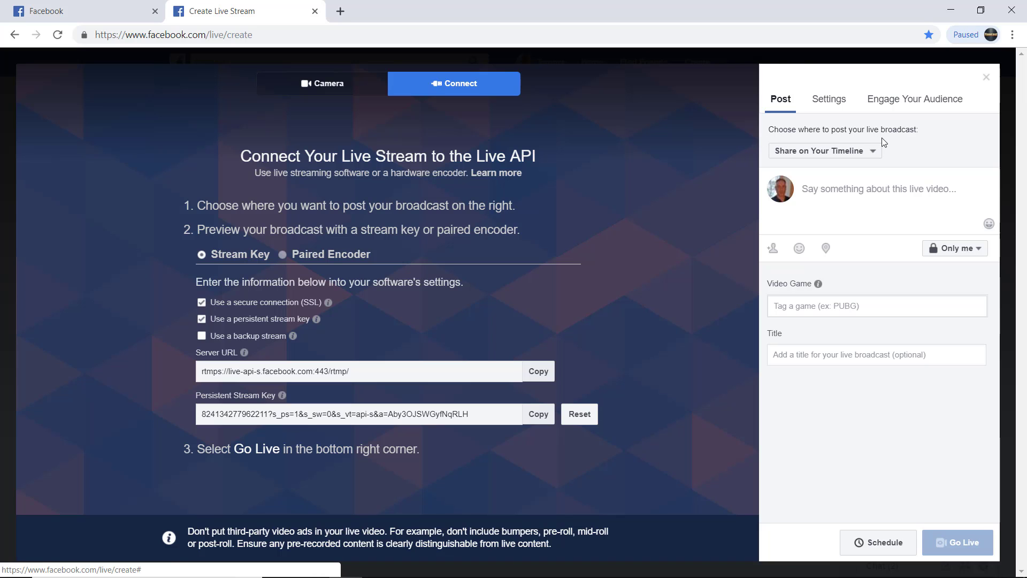
pyautogui.click(874, 154)
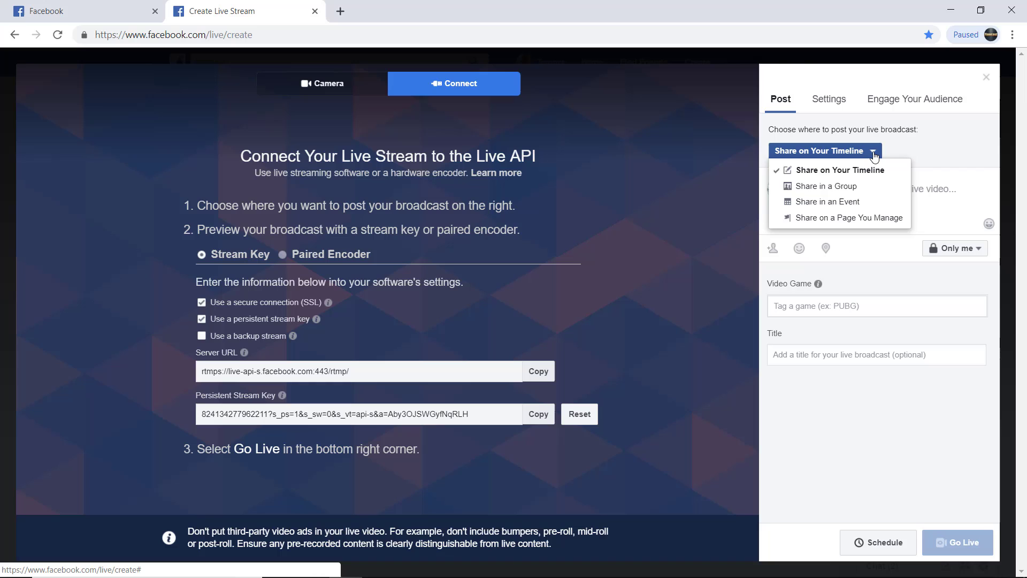
pyautogui.click(906, 149)
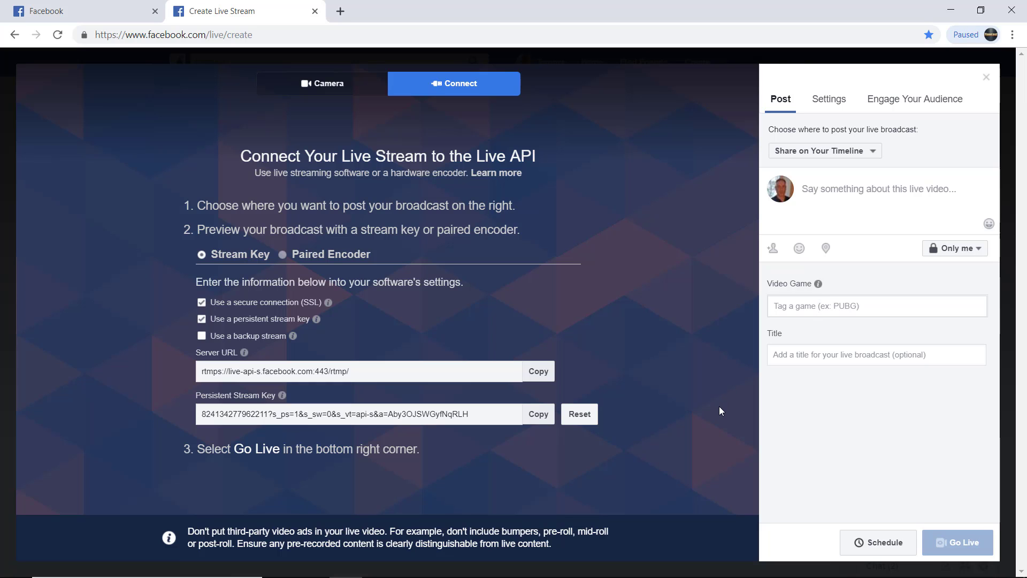
pyautogui.click(982, 257)
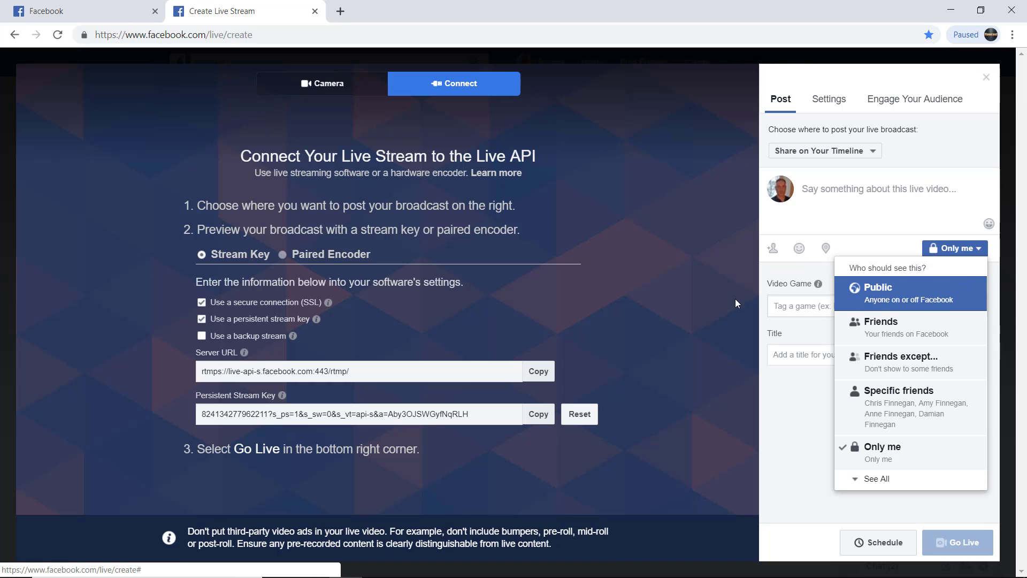
pyautogui.click(673, 314)
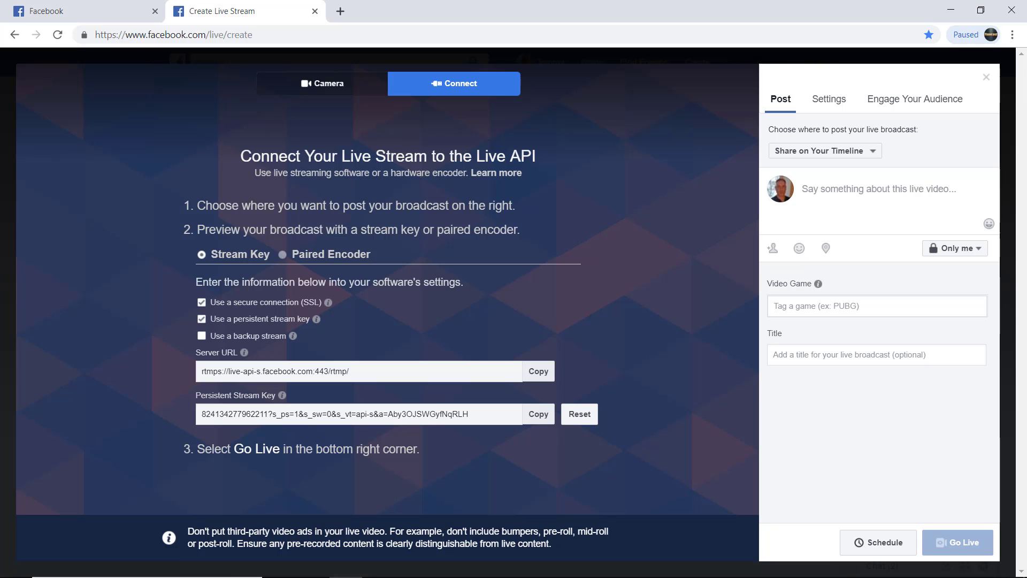
pyautogui.moveTo(380, 575)
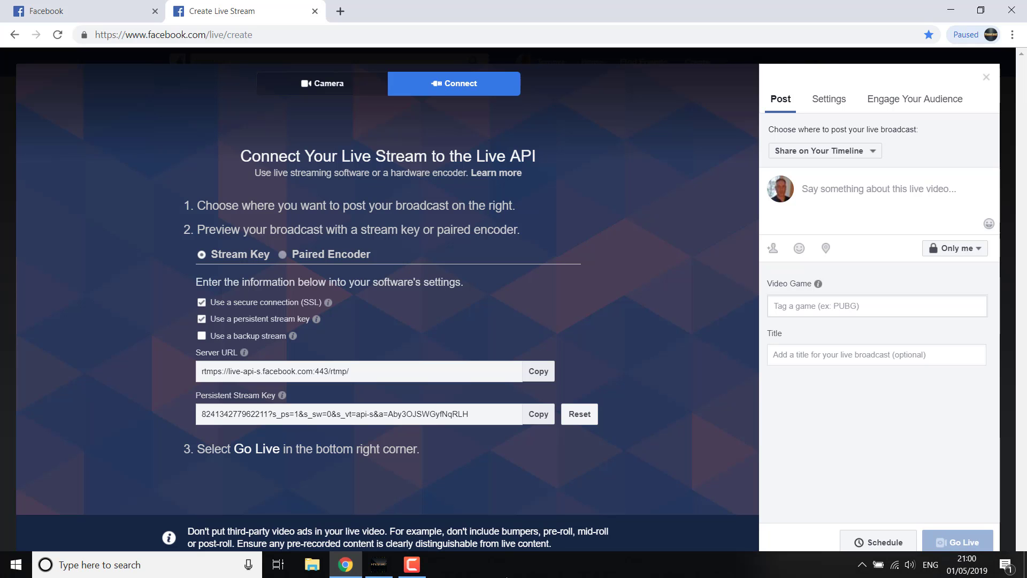
# Send the Box layout to Program in Finncast Studio and start streaming.
pyautogui.click(382, 567)
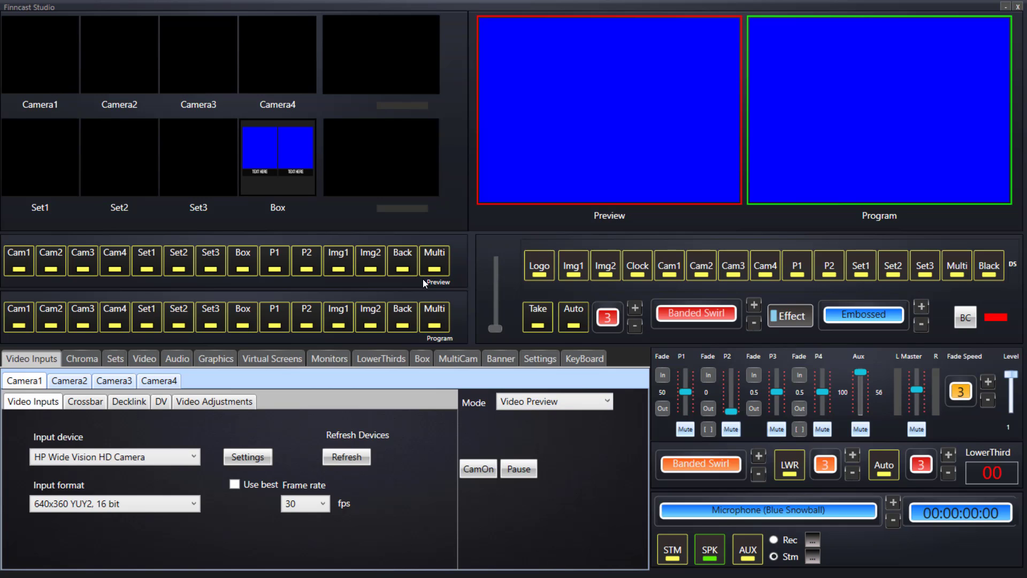
pyautogui.click(245, 315)
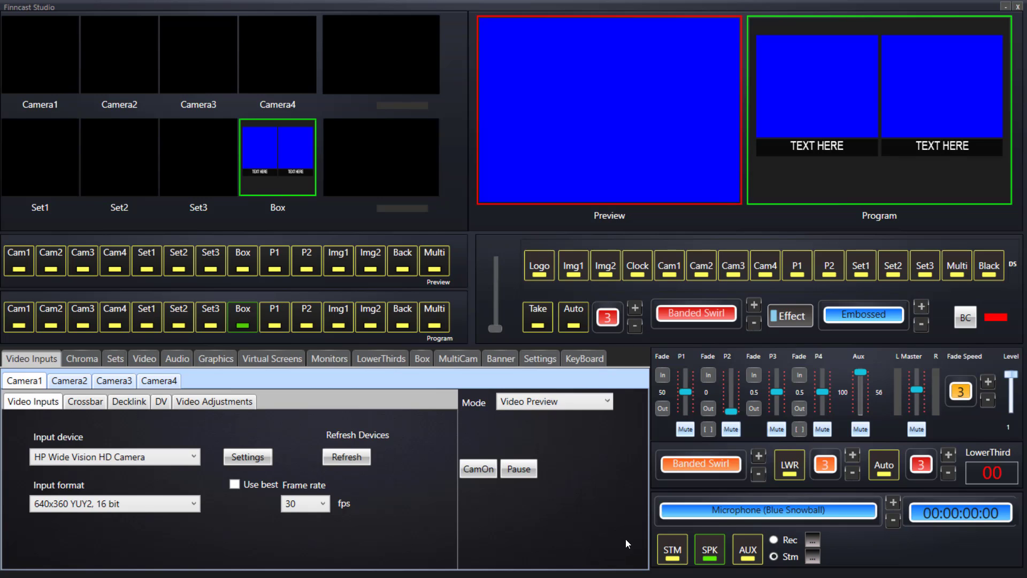
pyautogui.click(671, 551)
# Hide Finncast Studio so the Facebook Live preview of the incoming stream shows.
pyautogui.click(1006, 6)
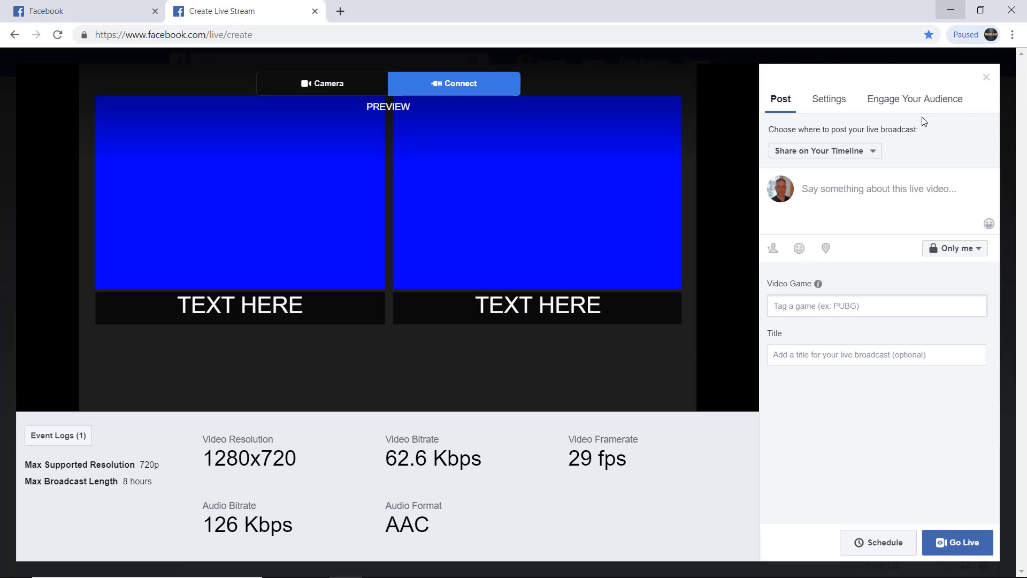
# In Finncast Studio, stop streaming, then turn AUX on and back off.
pyautogui.moveTo(374, 575)
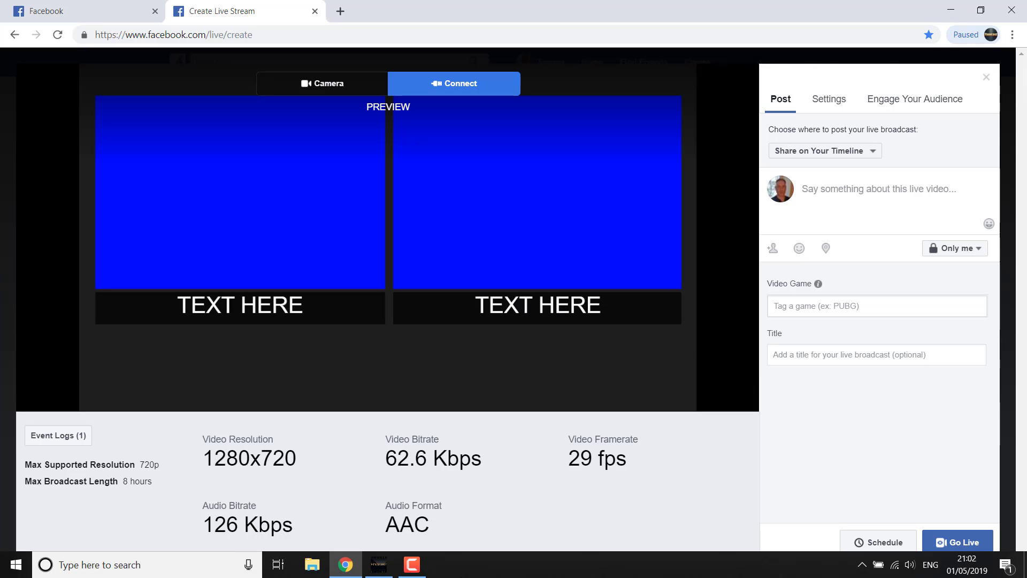
pyautogui.click(374, 569)
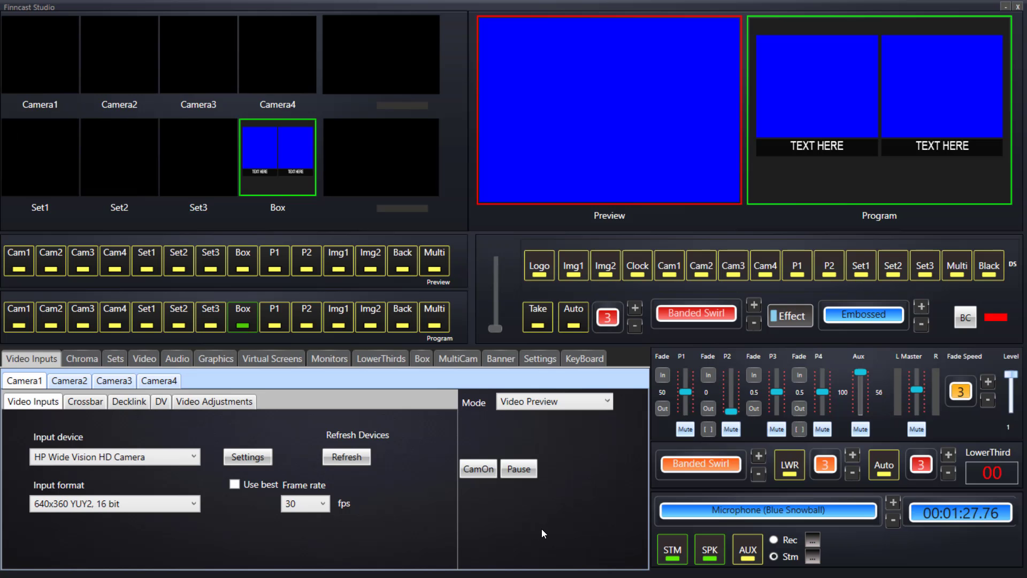
pyautogui.click(668, 551)
pyautogui.click(750, 555)
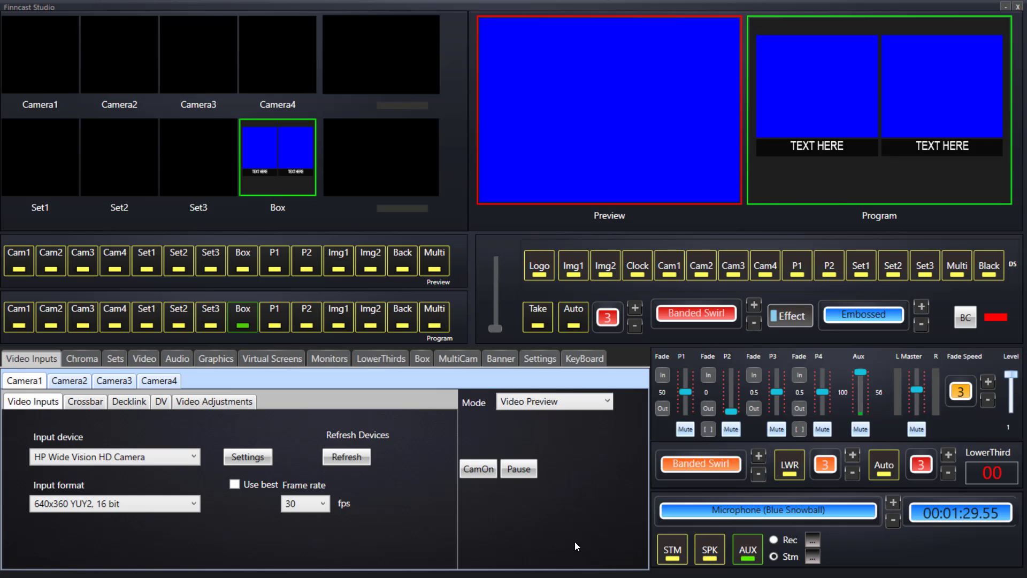
pyautogui.click(747, 559)
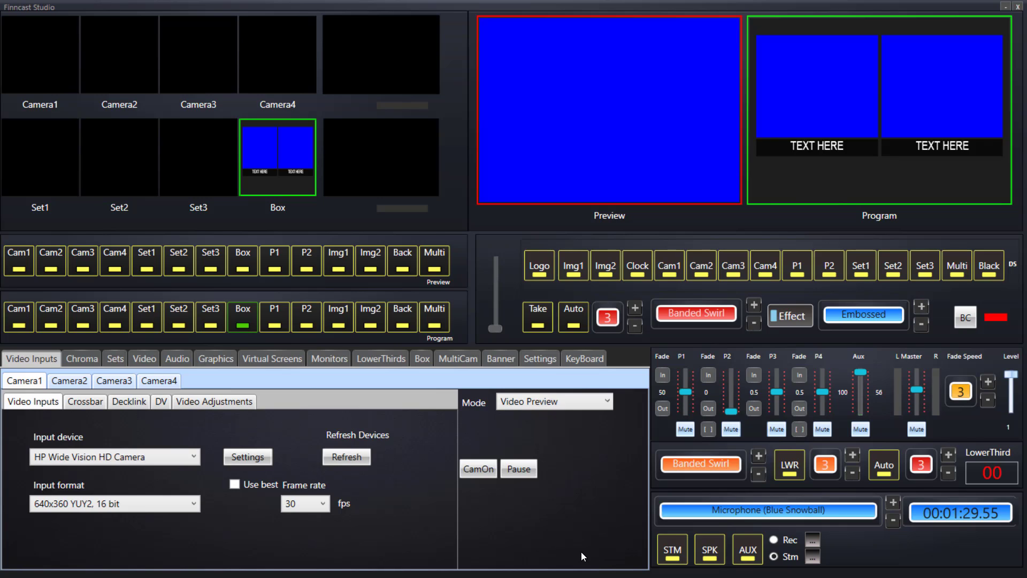